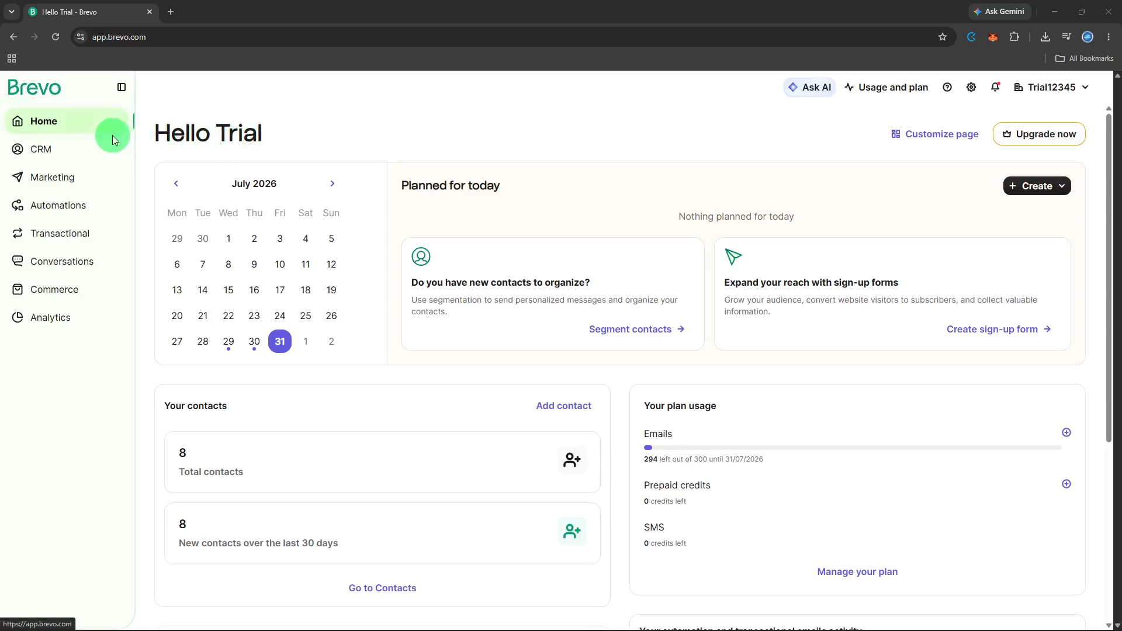
# - Create a new automation from scratch and place a Form submitted trigger on its canvas
pyautogui.click(89, 206)
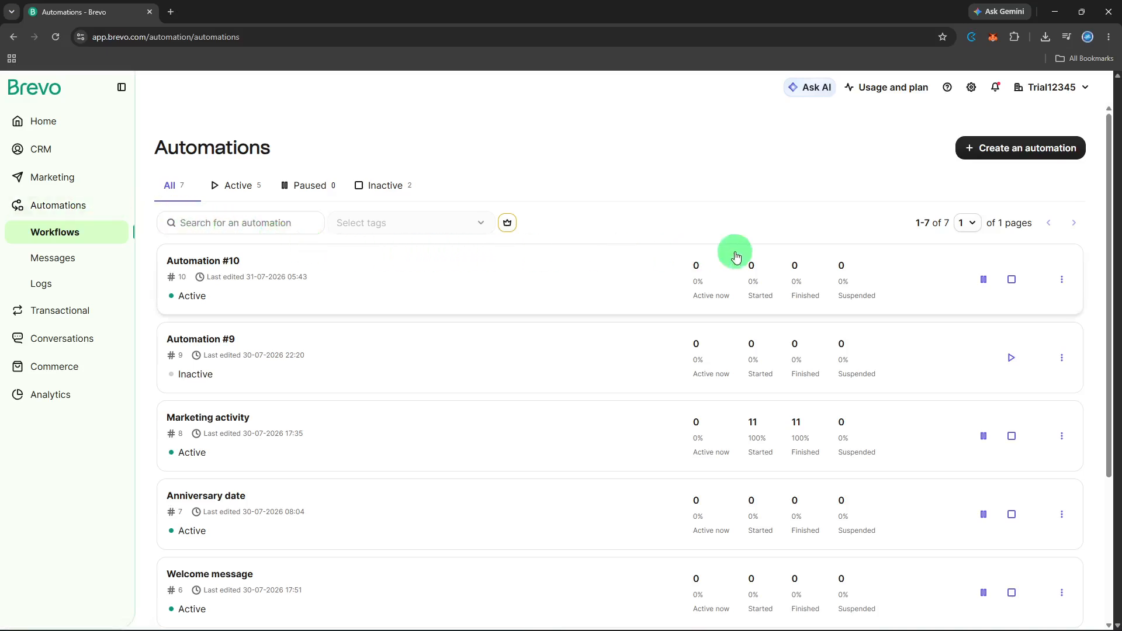
pyautogui.click(981, 153)
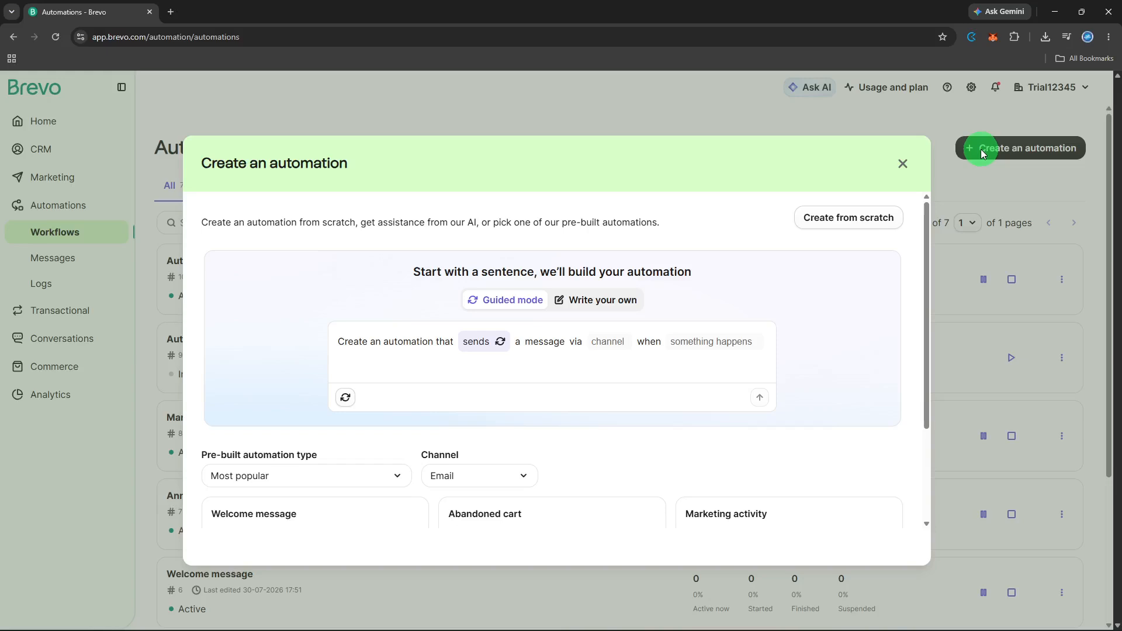
pyautogui.click(880, 218)
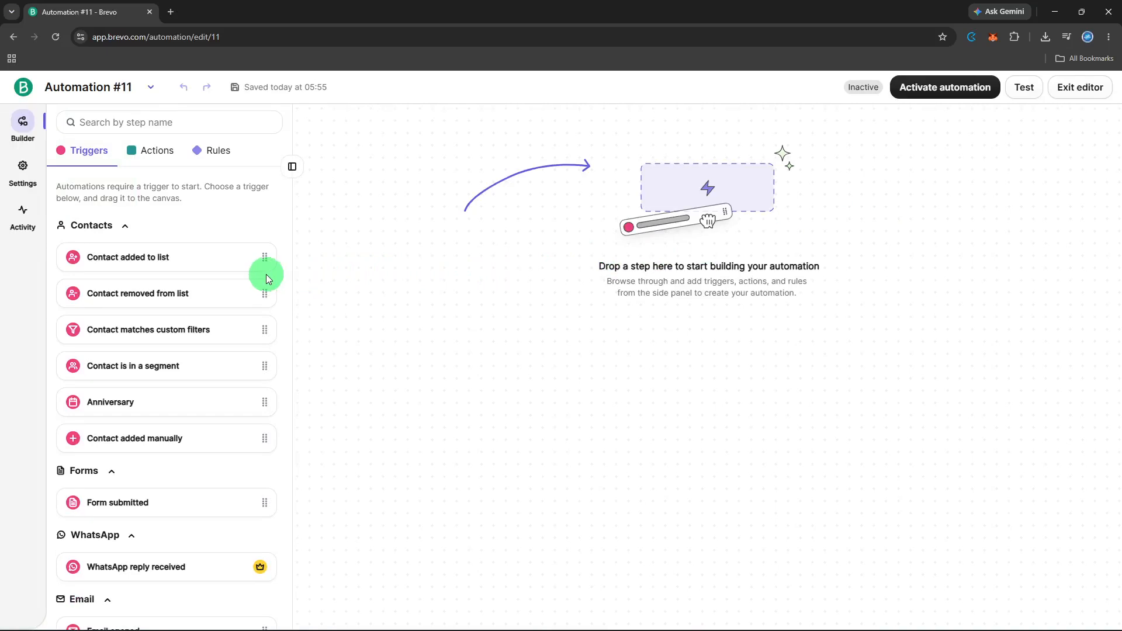
pyautogui.scroll(-1, 258, 273)
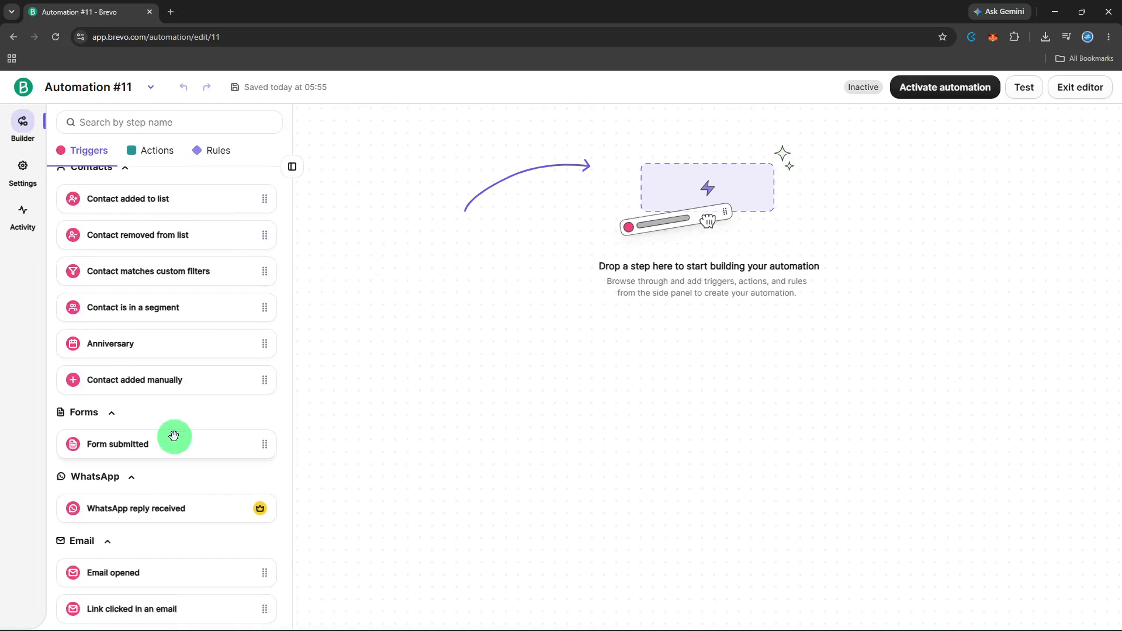
pyautogui.moveTo(173, 435); pyautogui.dragTo(600, 233)
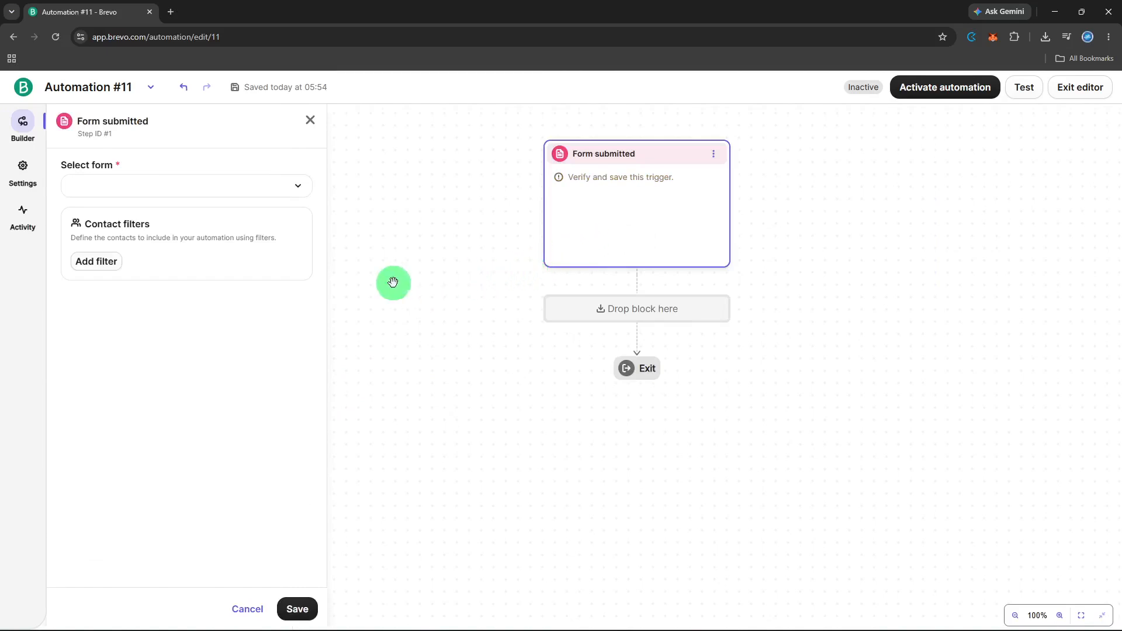
pyautogui.click(241, 188)
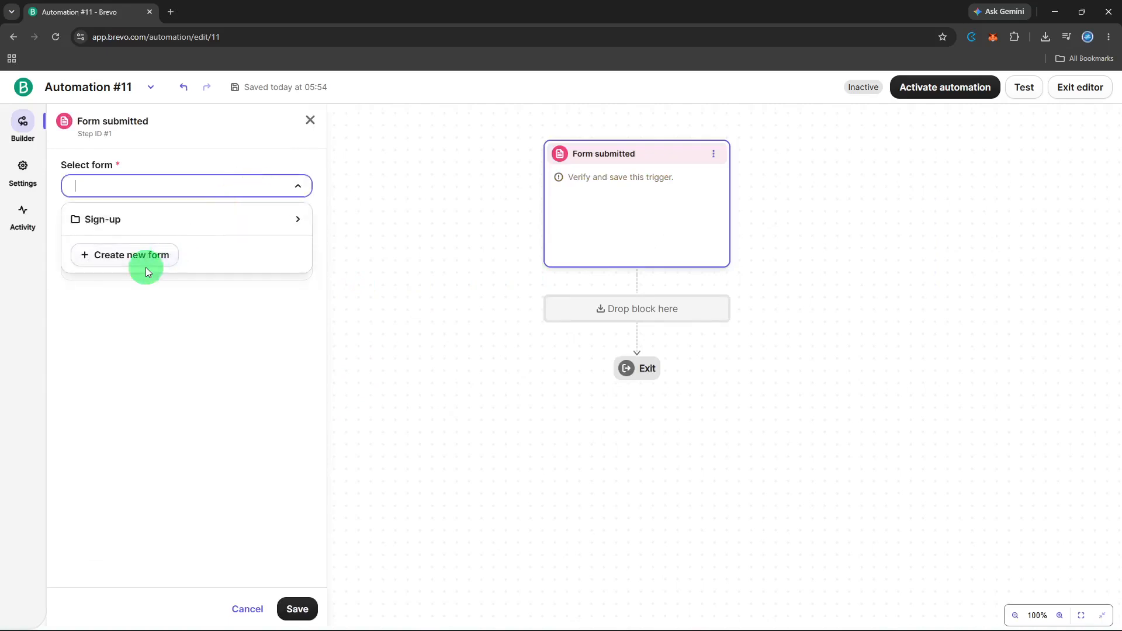
pyautogui.click(147, 264)
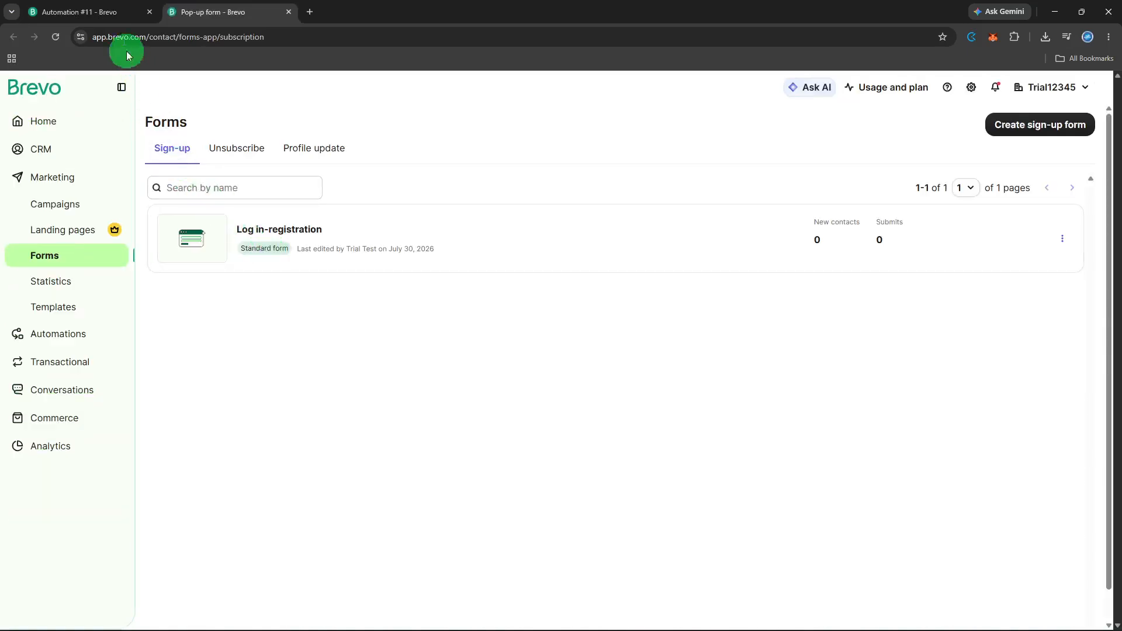
pyautogui.click(107, 20)
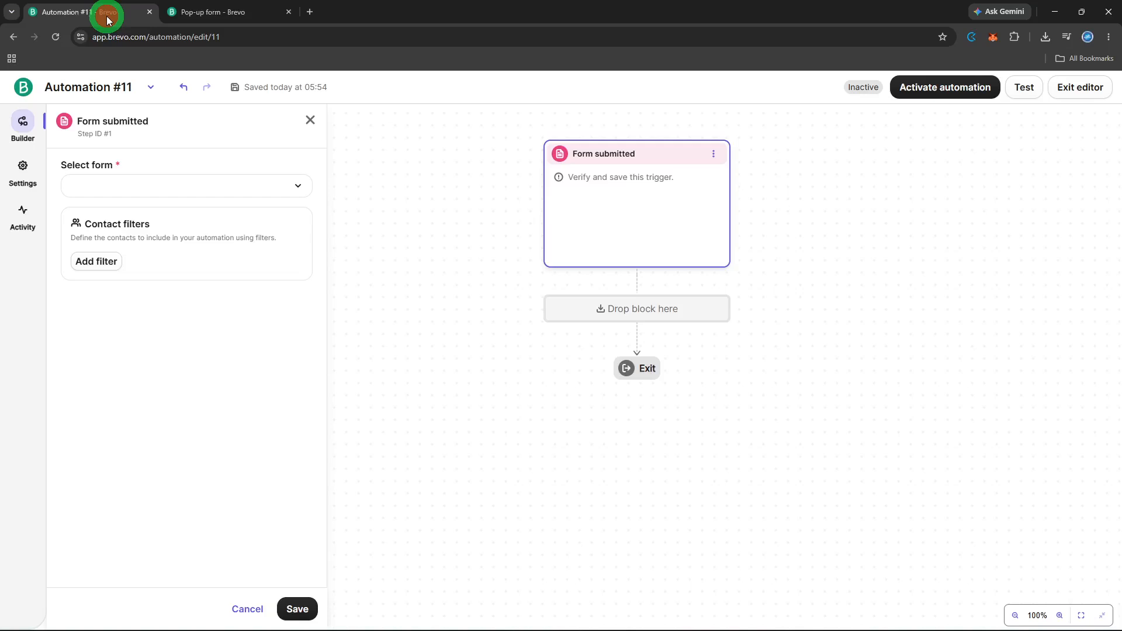
# - Set the Form submitted trigger to the Log in-registration sign-up form and save the trigger
pyautogui.click(145, 186)
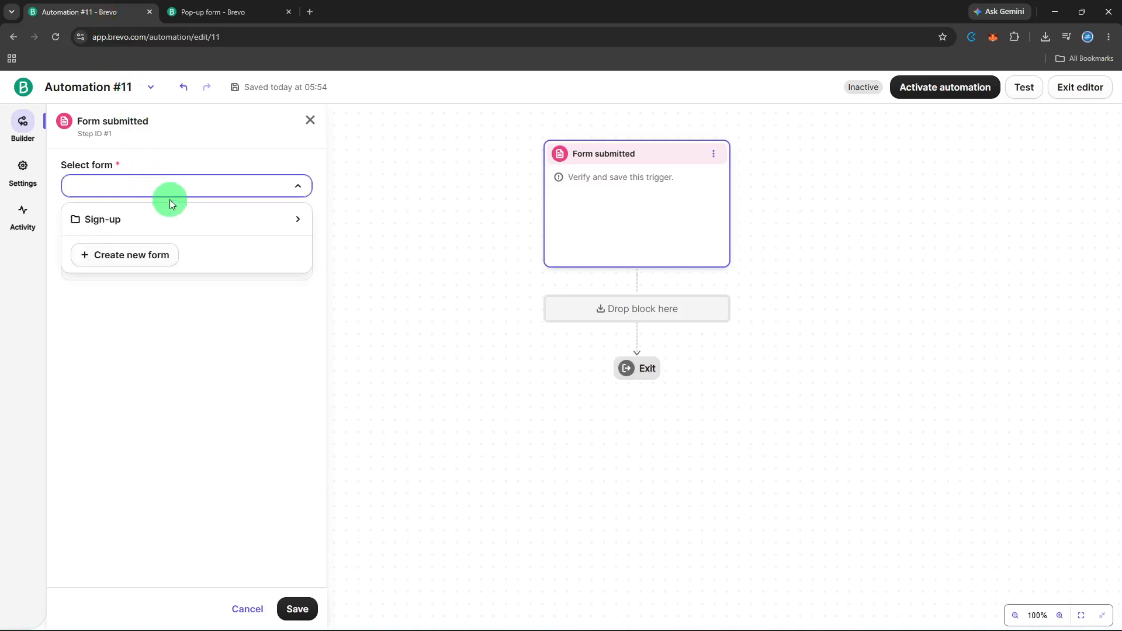
pyautogui.click(182, 221)
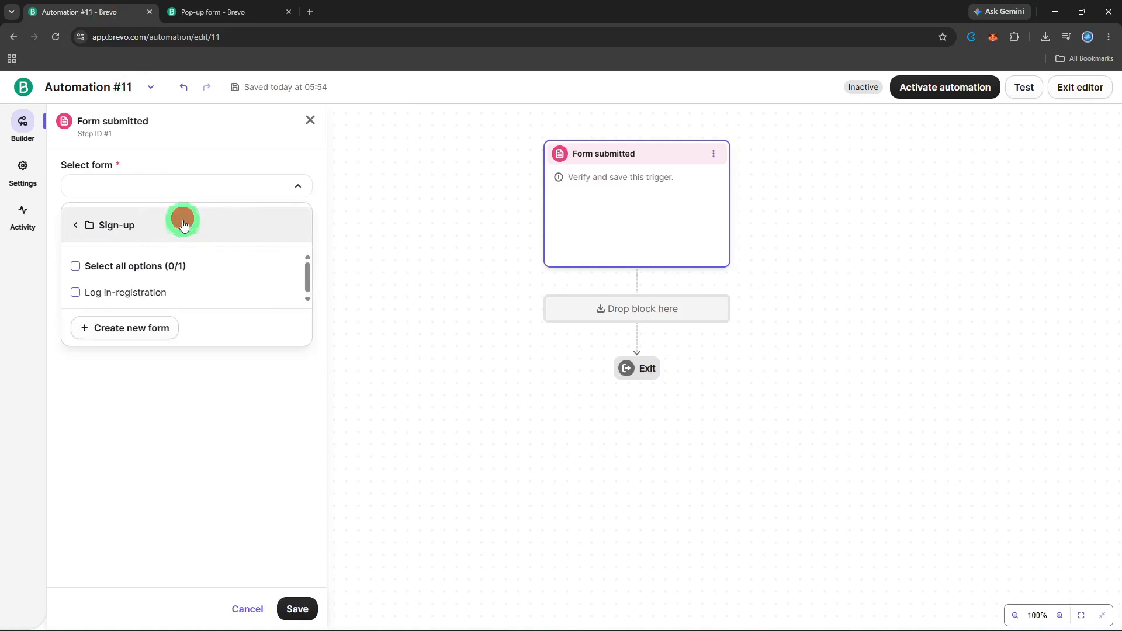
pyautogui.click(169, 294)
pyautogui.click(178, 392)
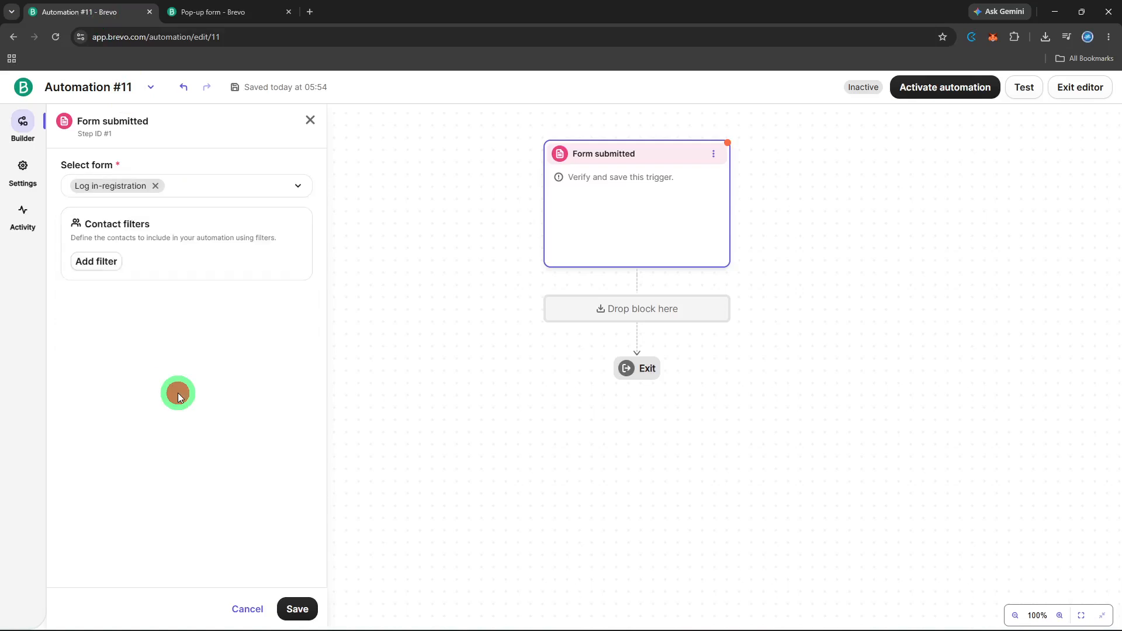
pyautogui.click(297, 609)
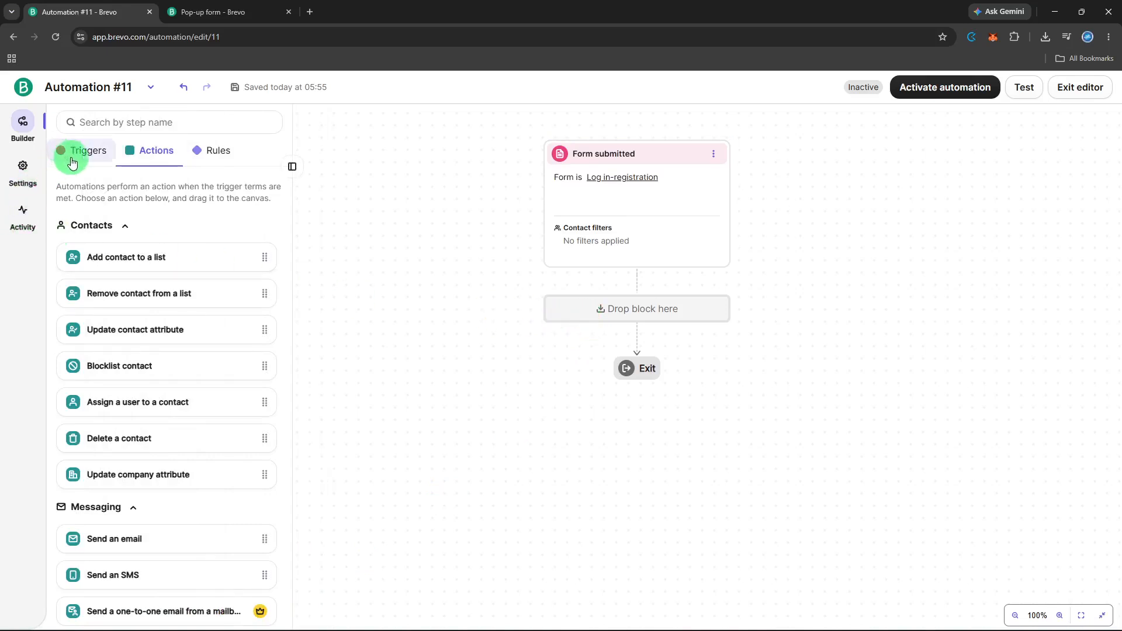
# - Add a Send an email action after the trigger and sync it with the existing Welcome mail message
pyautogui.scroll(-1, 181, 222)
pyautogui.scroll(-3, 181, 227)
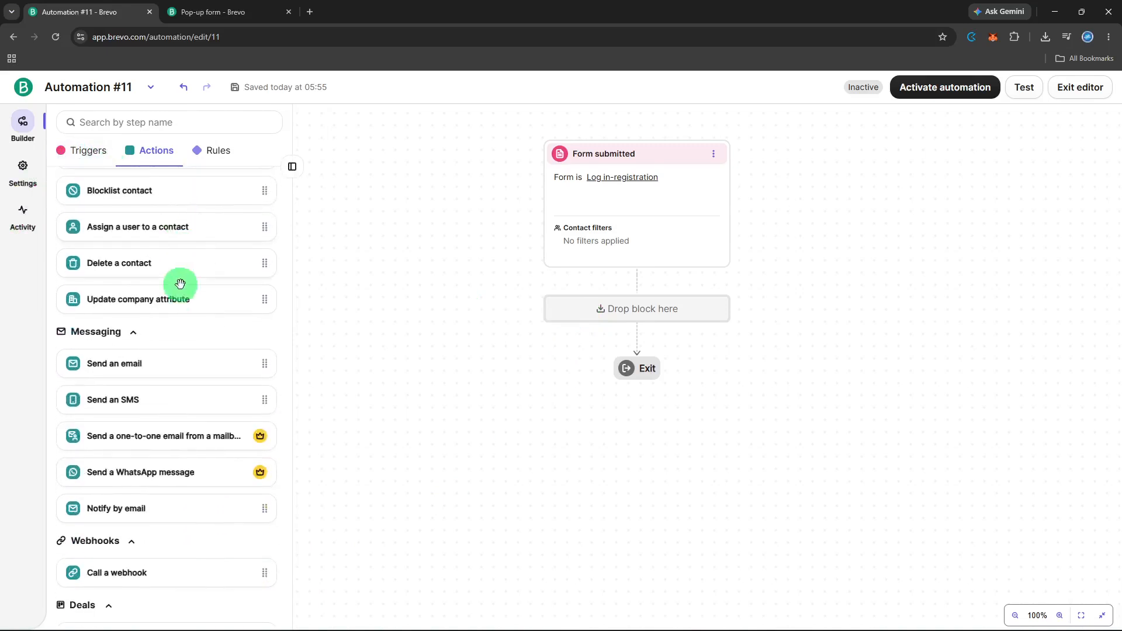
pyautogui.moveTo(151, 363); pyautogui.dragTo(643, 310)
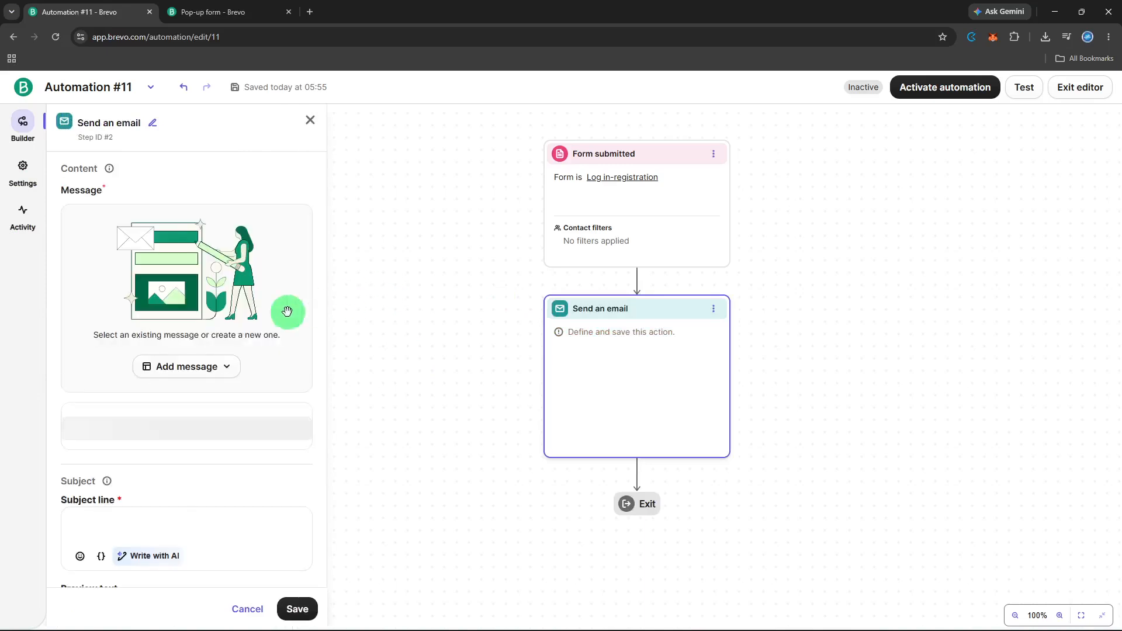
pyautogui.click(184, 375)
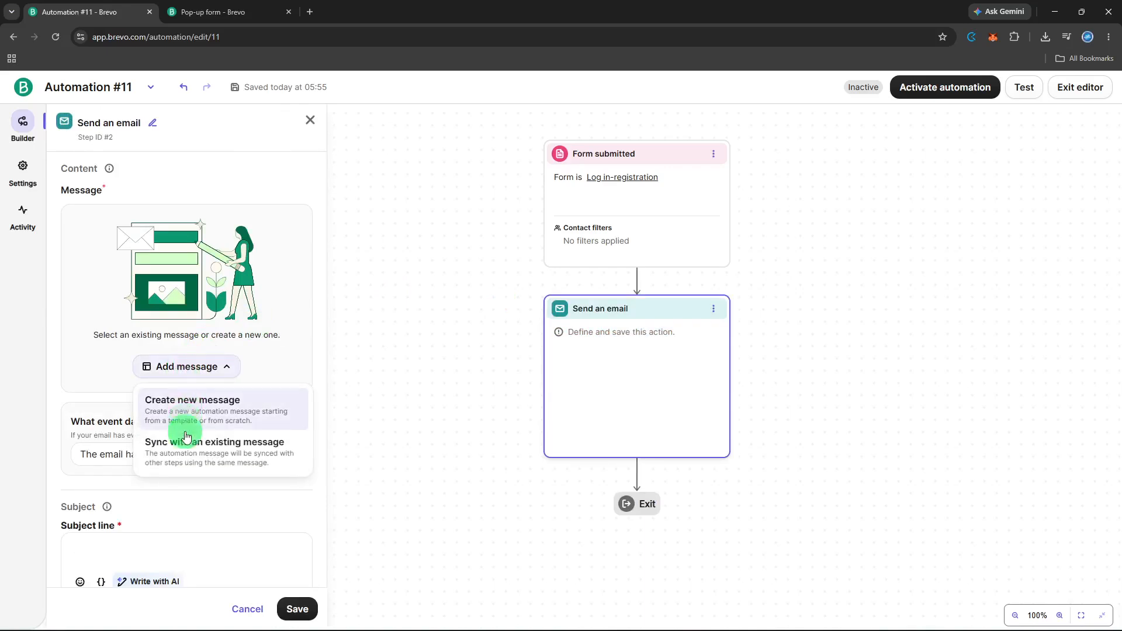
pyautogui.click(193, 448)
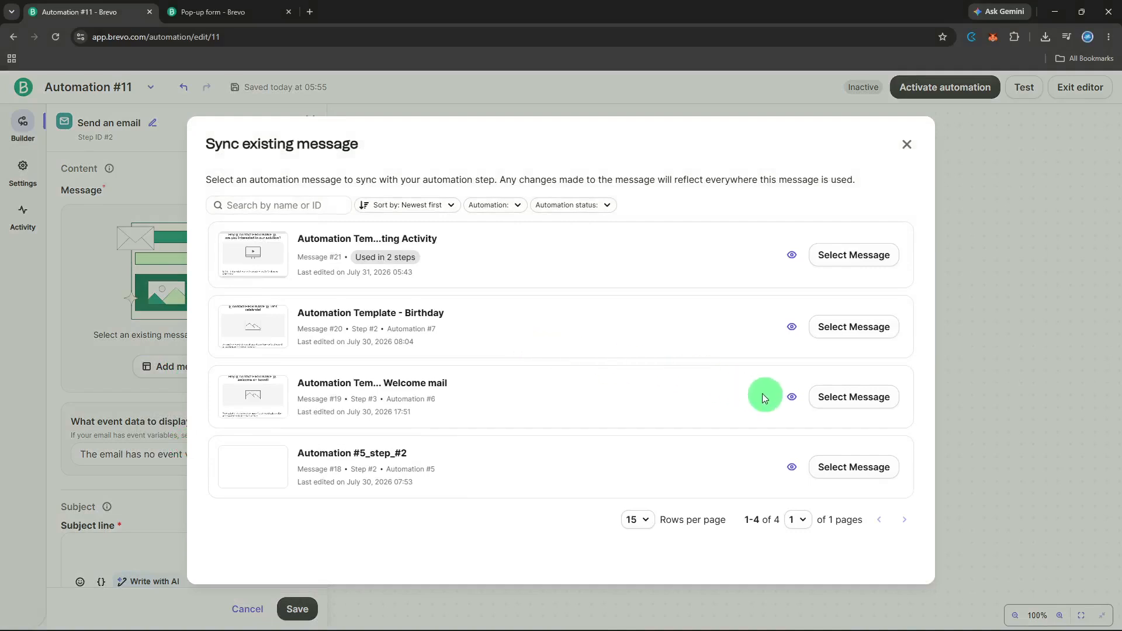
pyautogui.click(856, 401)
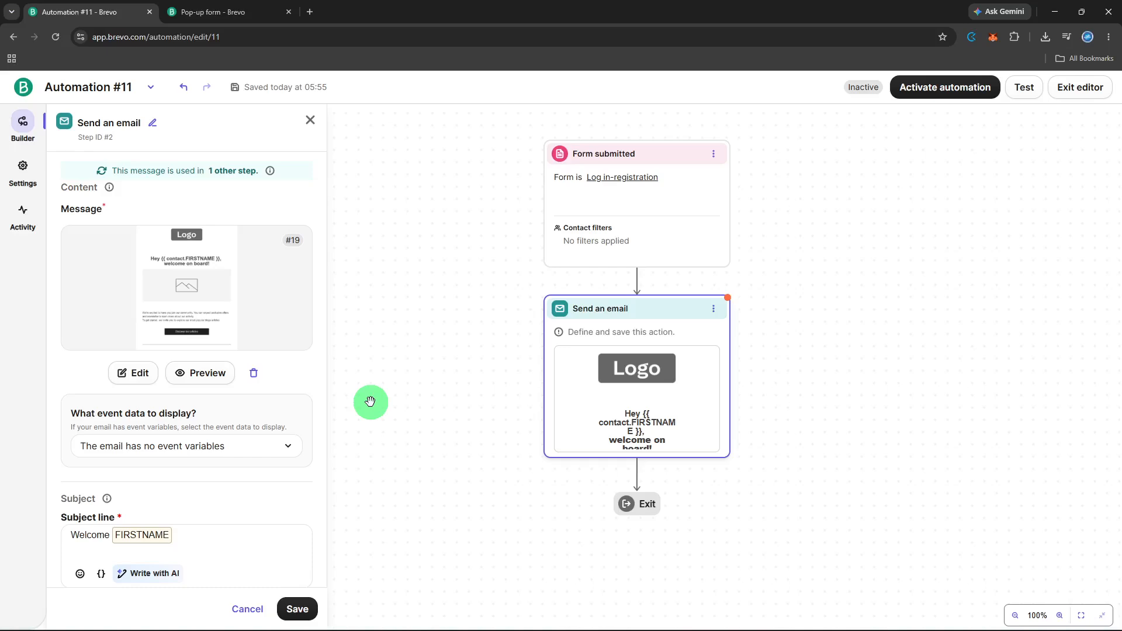
# - Review the email's event data, subject line, preview text and sender settings, and save the Send an email action
pyautogui.scroll(-2, 288, 419)
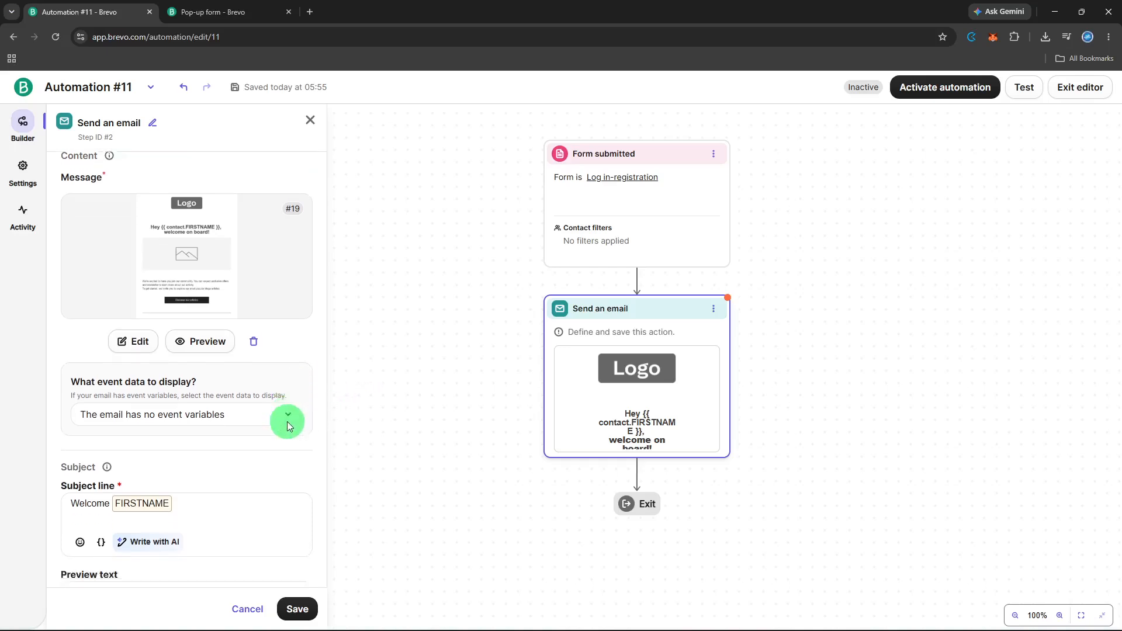
pyautogui.click(287, 422)
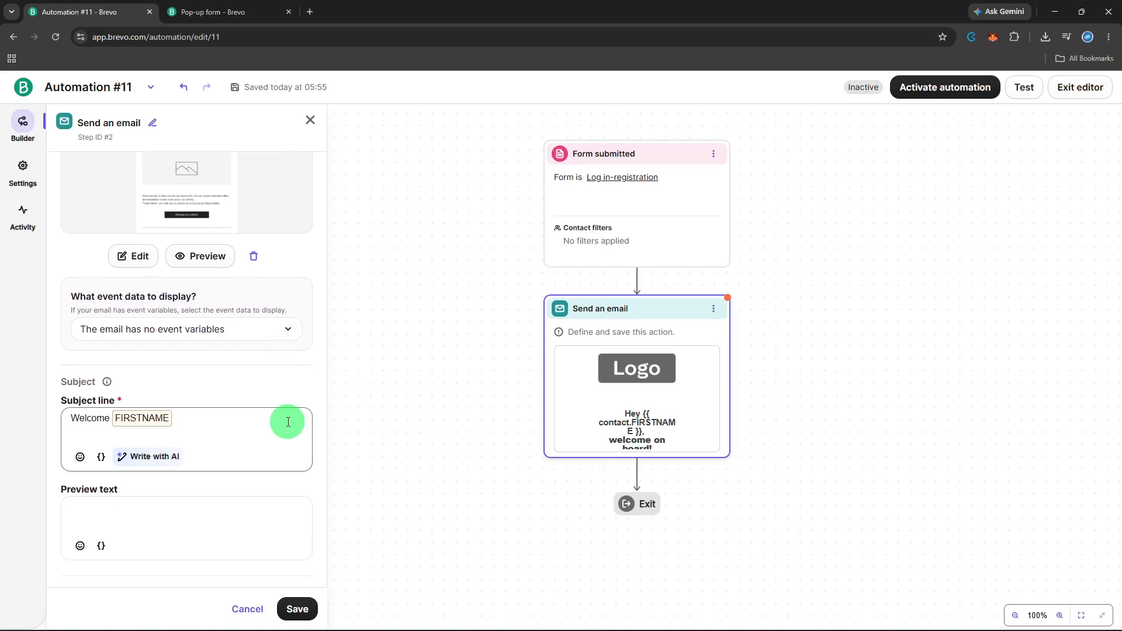
pyautogui.scroll(-1, 288, 422)
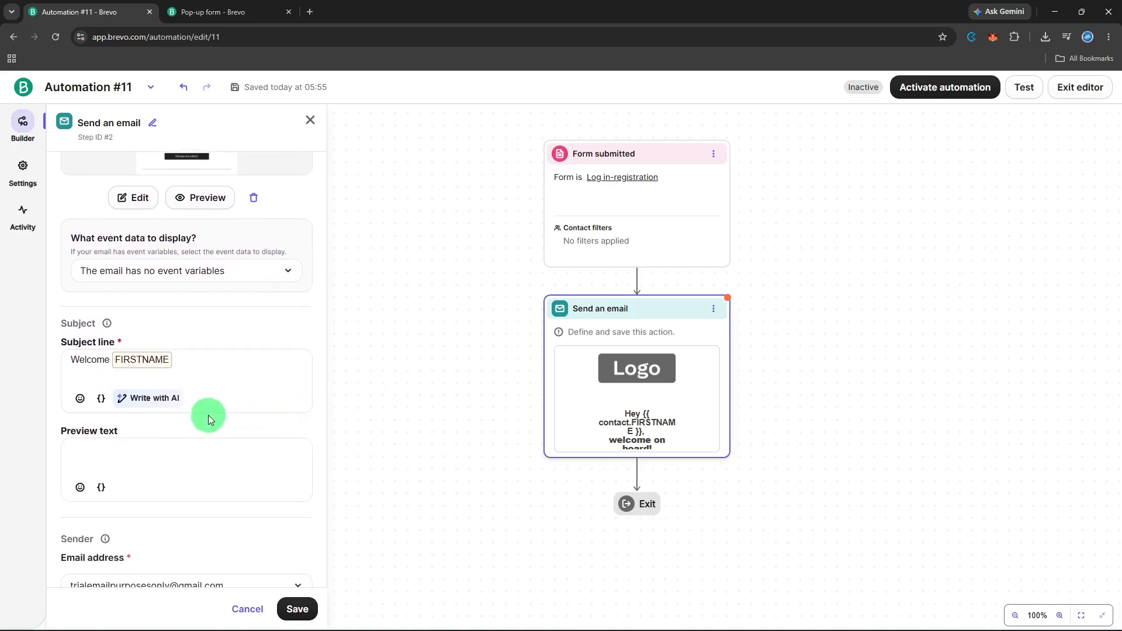
pyautogui.click(217, 366)
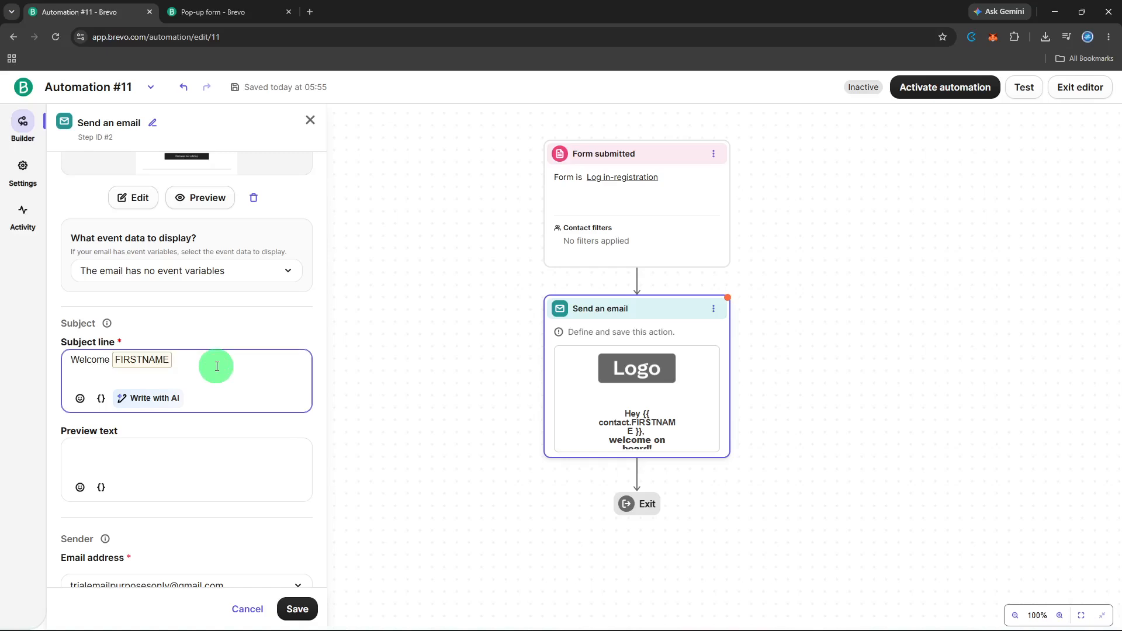
pyautogui.scroll(-1, 217, 367)
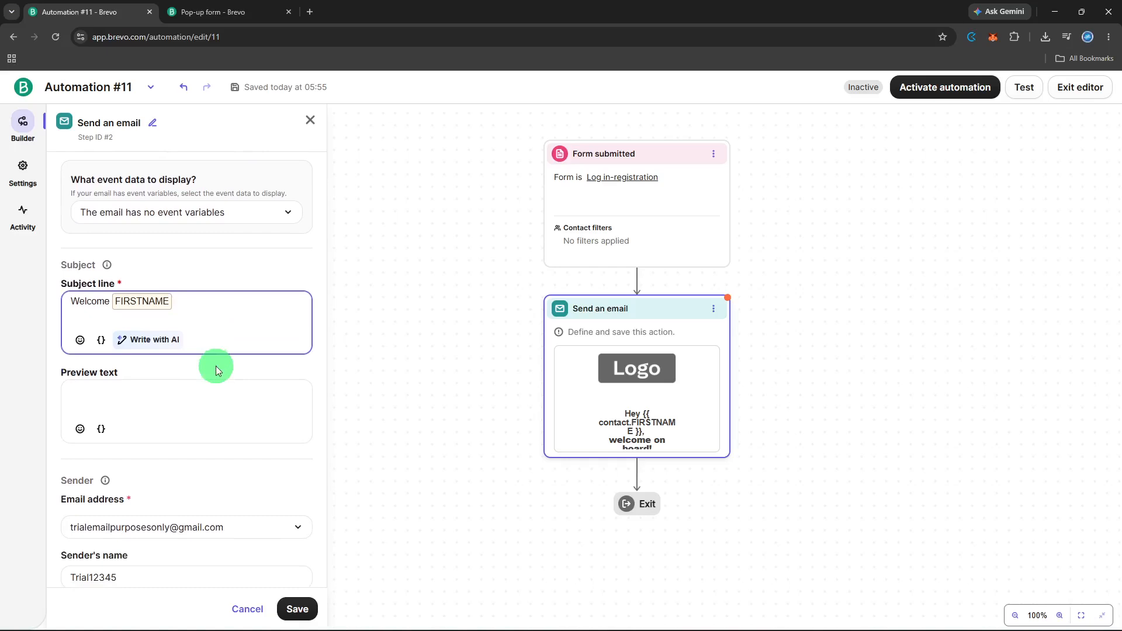
pyautogui.scroll(-1, 215, 366)
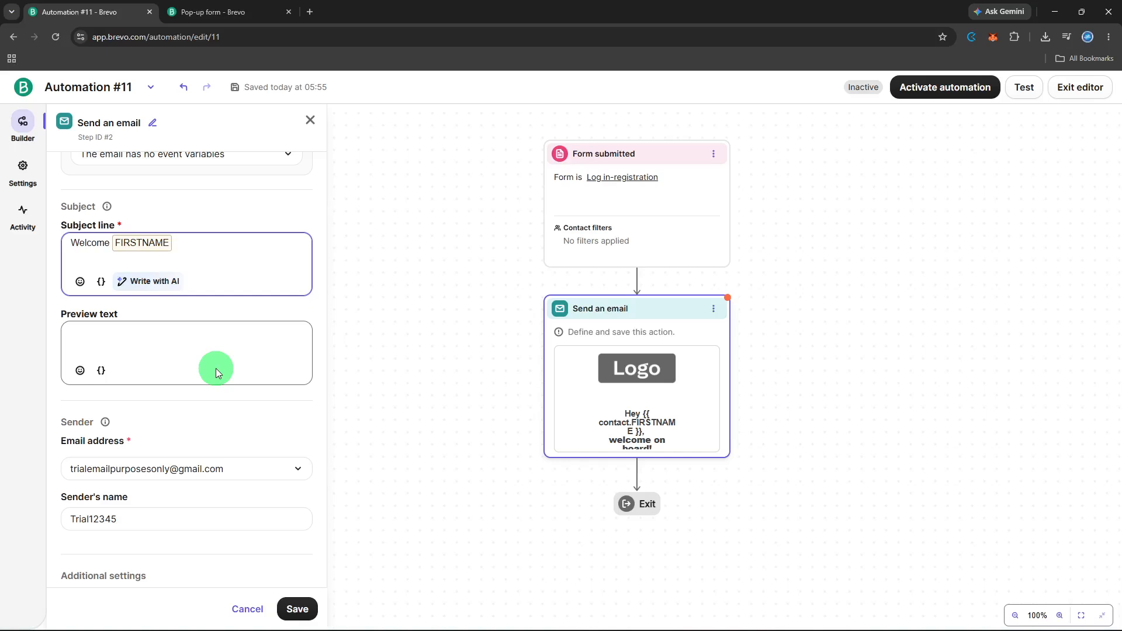
pyautogui.scroll(-2, 215, 368)
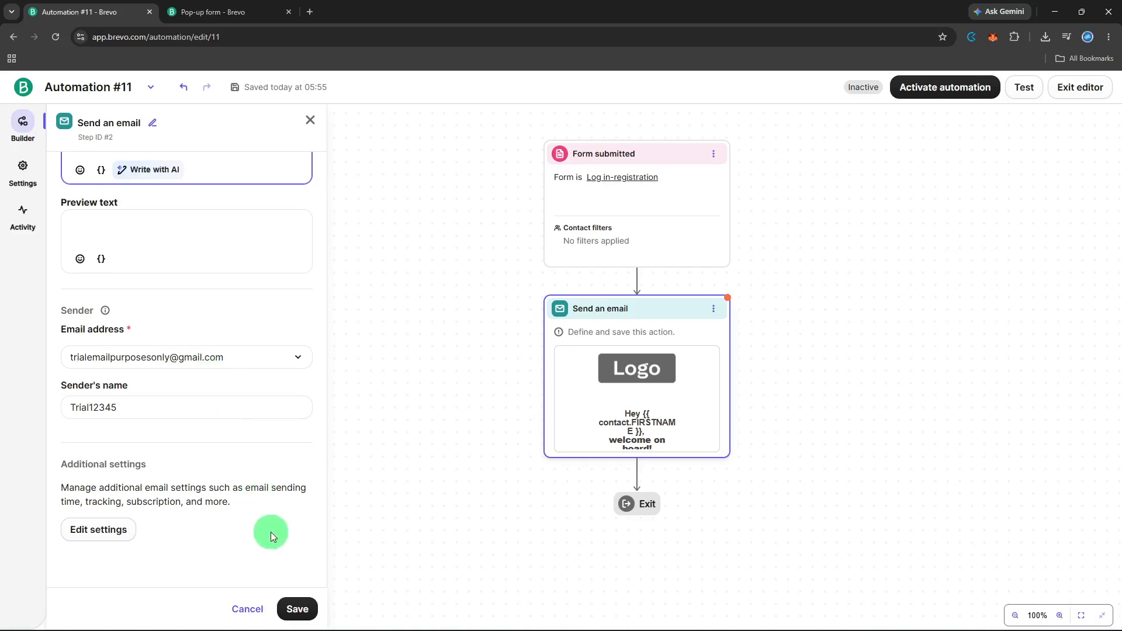
pyautogui.click(299, 606)
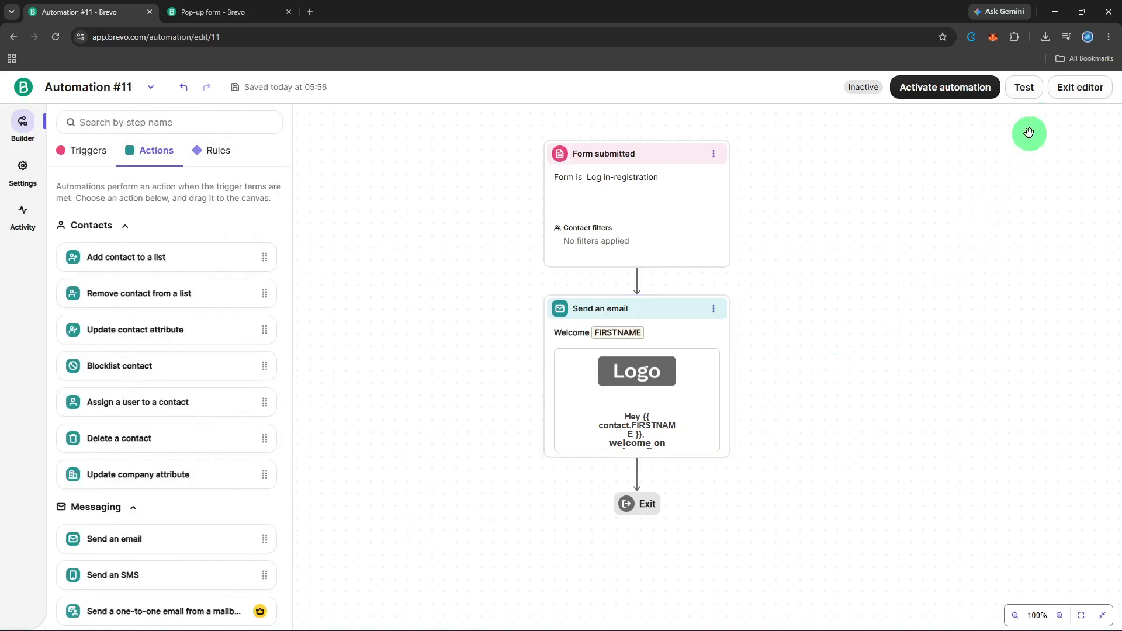
# - Test the automation's messages with an existing contact found by name, and close the test results
pyautogui.click(1032, 88)
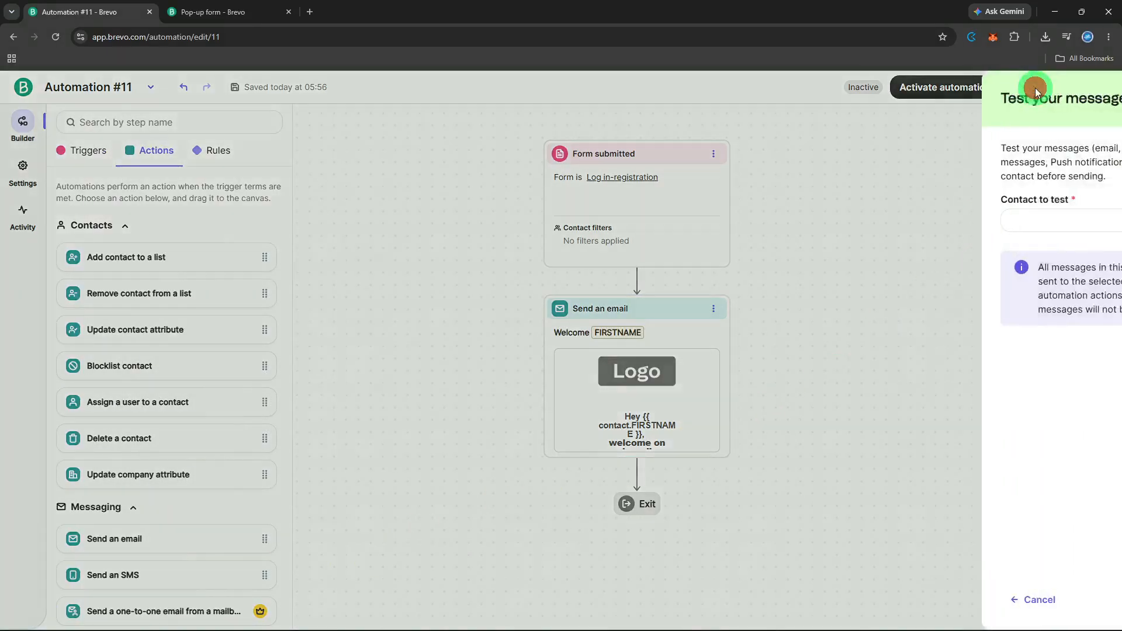
pyautogui.click(991, 220)
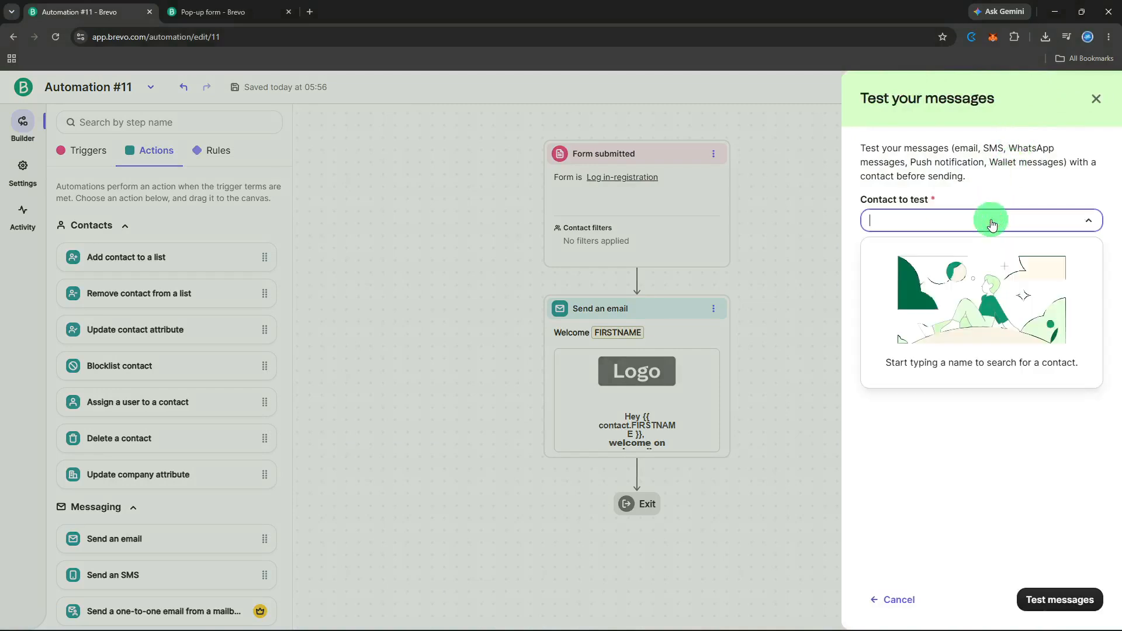
pyautogui.write('sall')
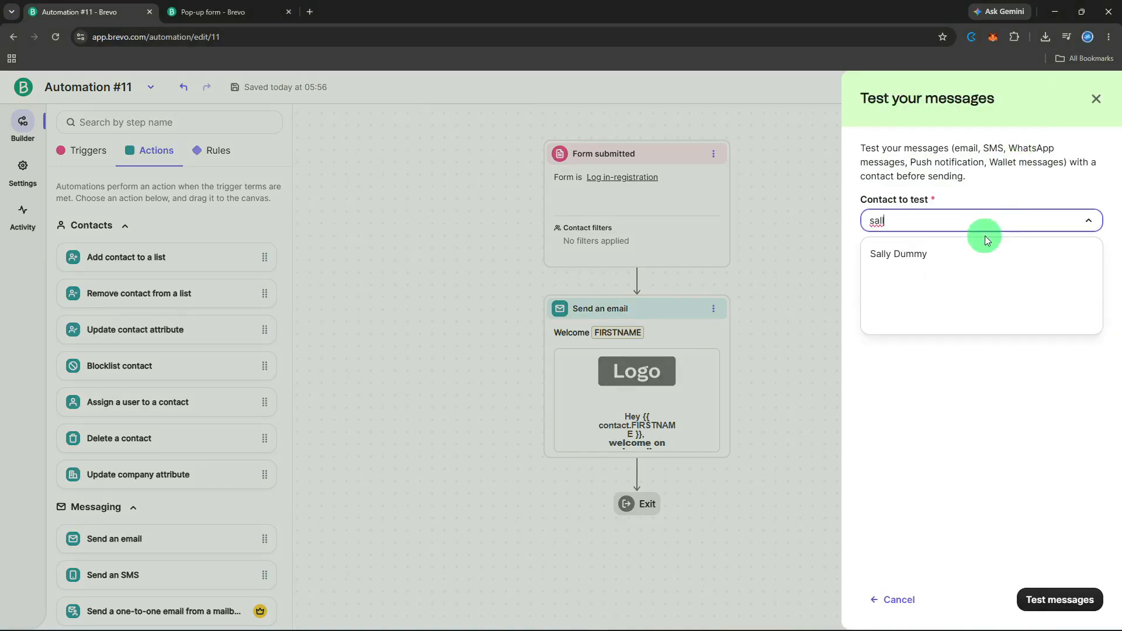
pyautogui.click(983, 242)
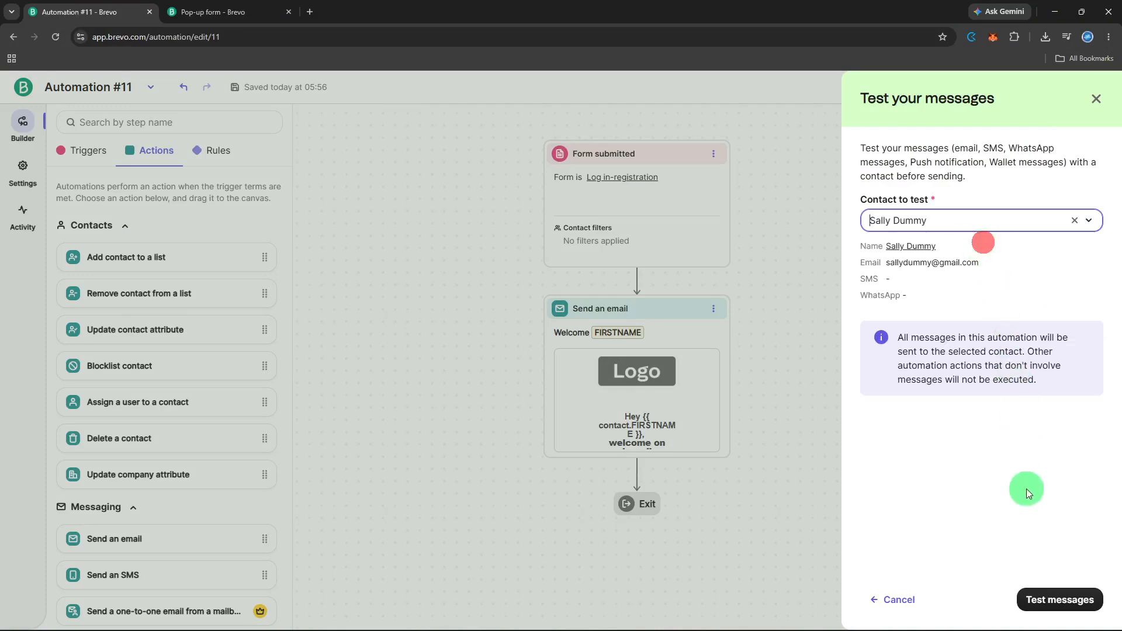
pyautogui.click(1038, 596)
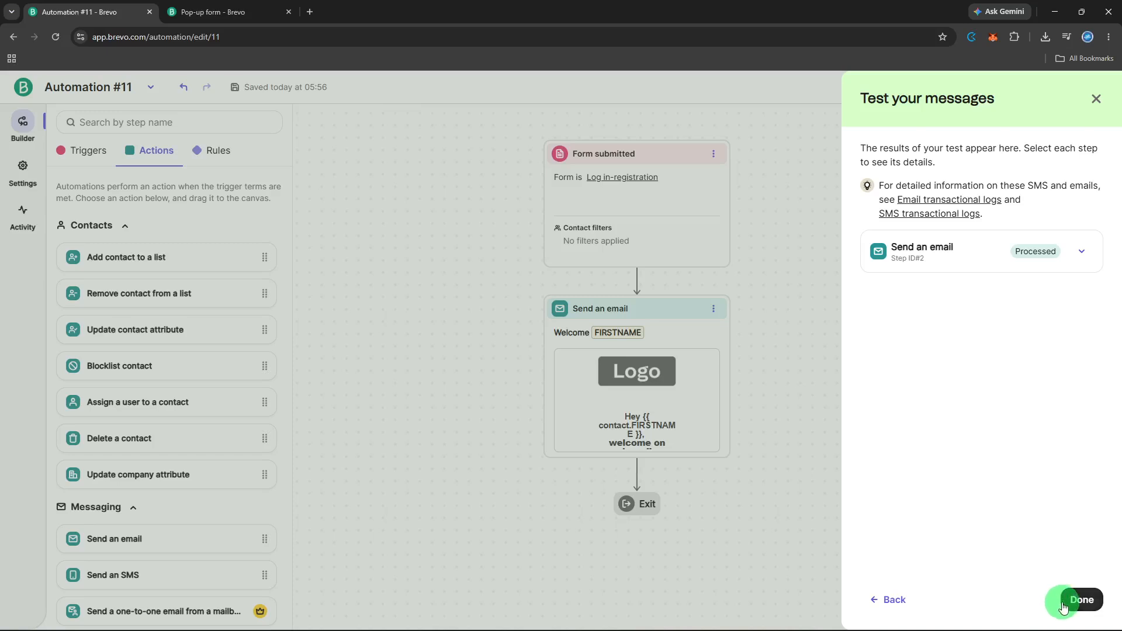
pyautogui.click(1058, 608)
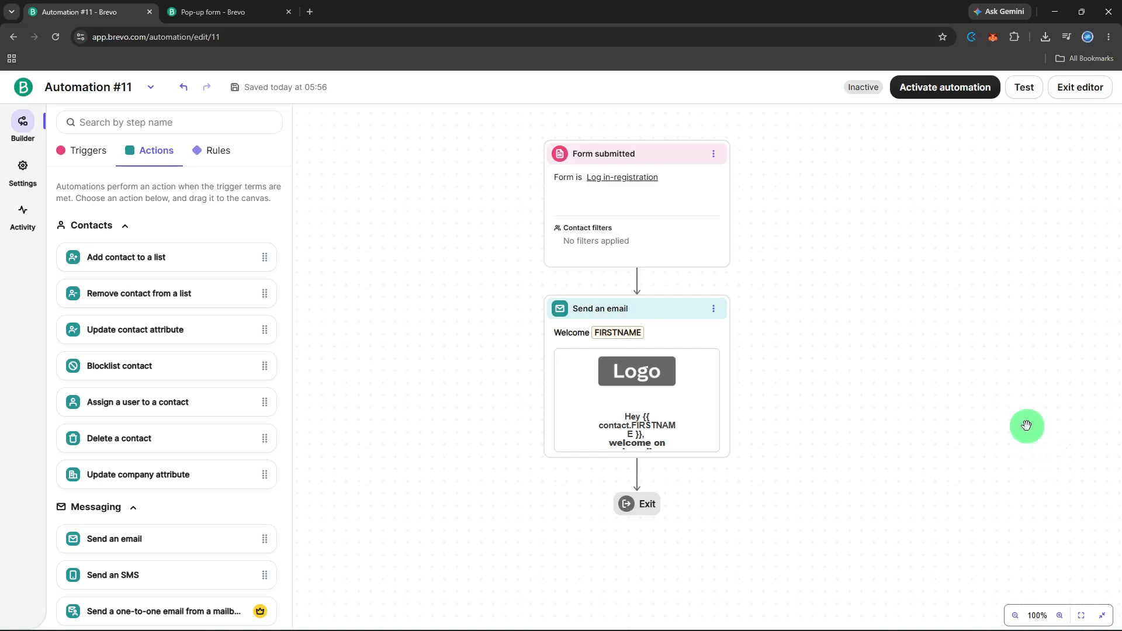
# - Activate the automation with contact re-entry after exit left off
pyautogui.click(948, 99)
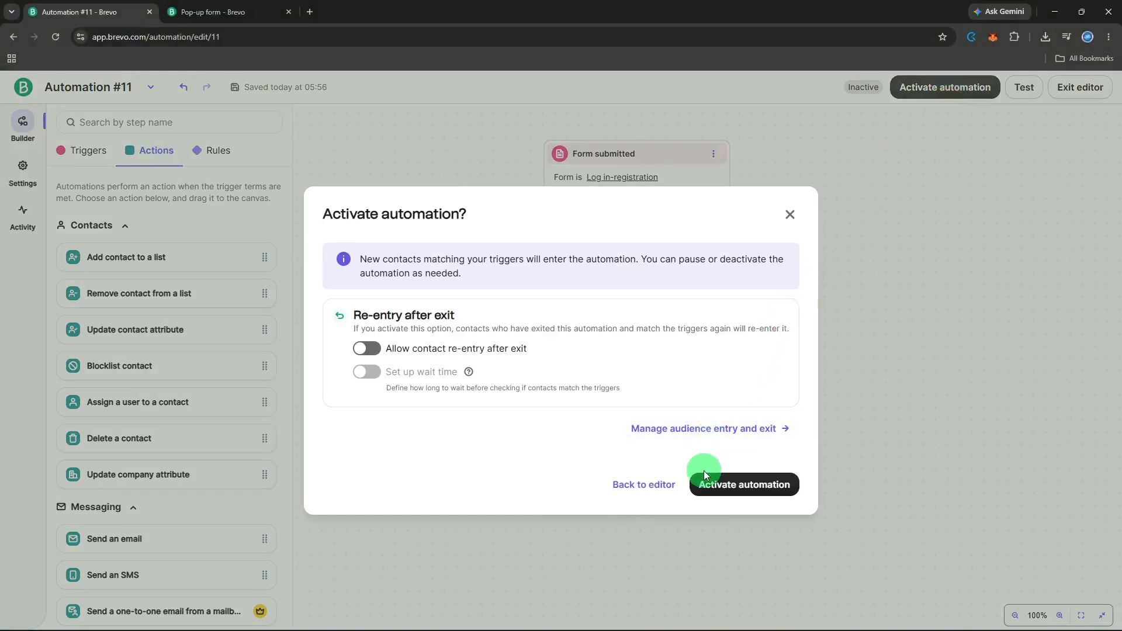
pyautogui.click(704, 476)
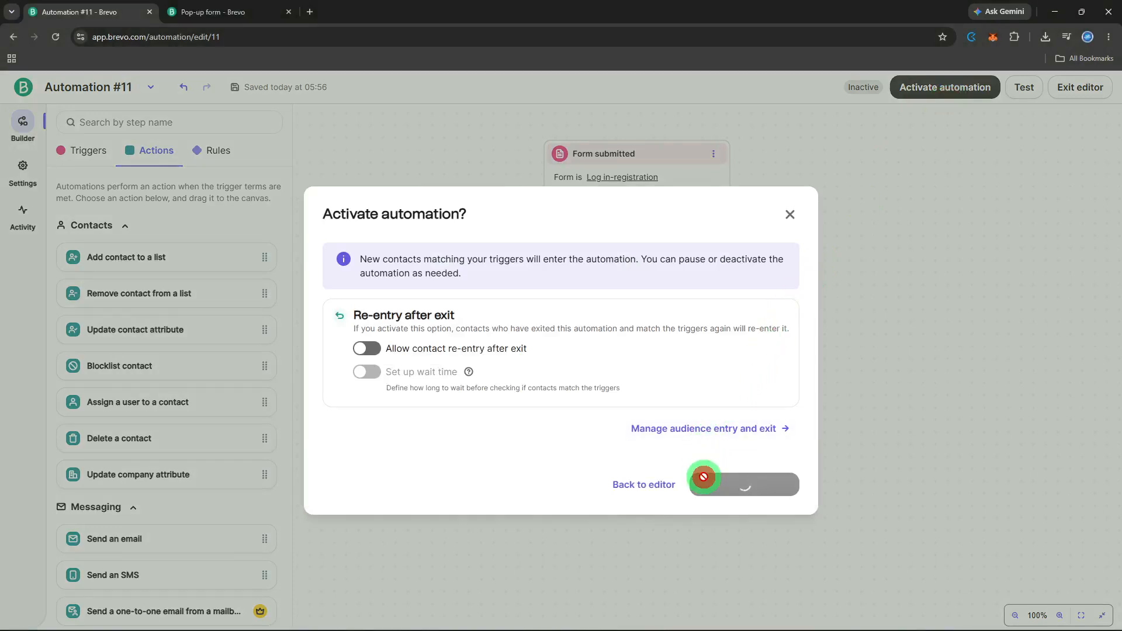